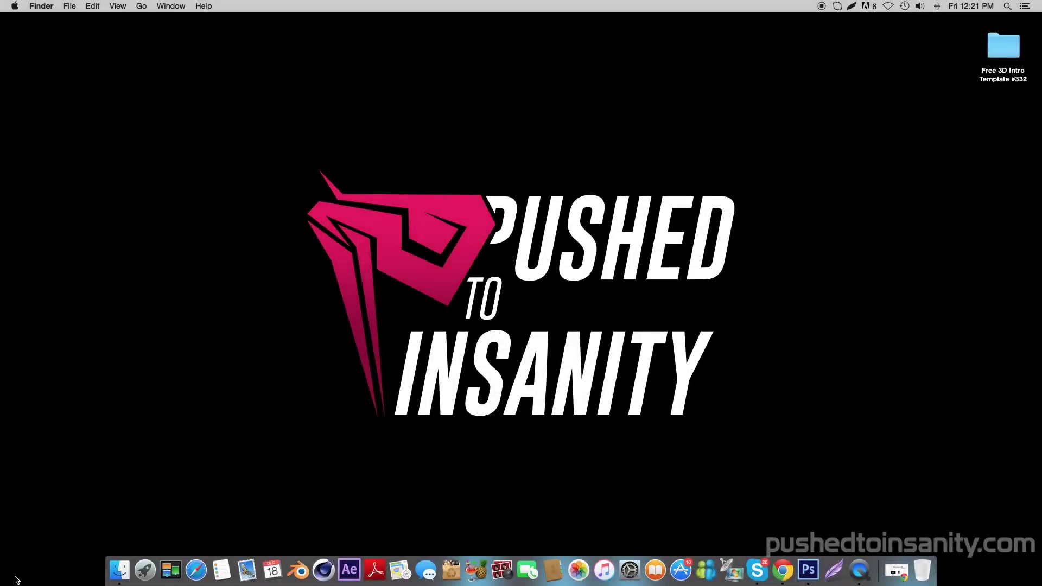
Step: Move the 'Free 3D Intro Template #332' folder from the top-right corner to the desktop centre
left_click_drag(999, 67, 456, 171)
Step: Open the template folder and launch EasyTemp1.blend in Blender
double_click(458, 184)
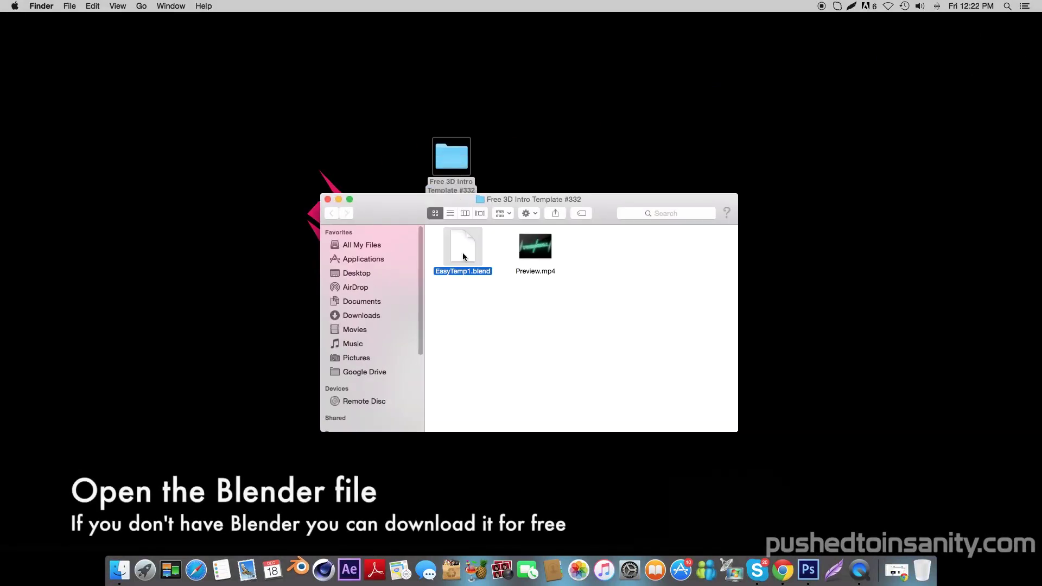
left_click(337, 200)
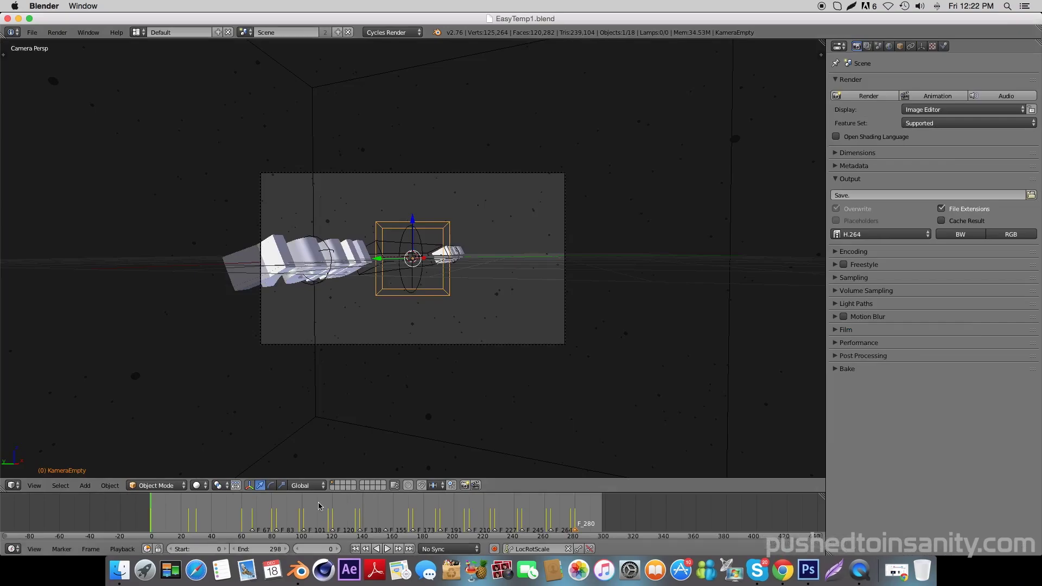
Step: Play the intro animation, then scrub the timeline to frame 146 showing the YOURNAME text
key("alt+a")
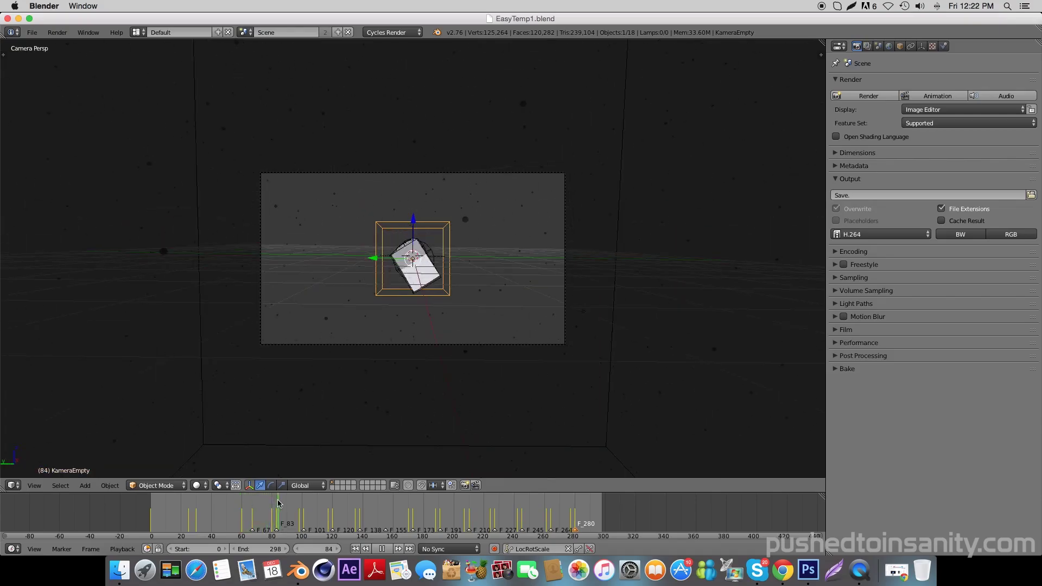
key("alt+a")
scroll(427, 242, "up", 2)
scroll(427, 241, "up", 3)
scroll(427, 241, "down", 2)
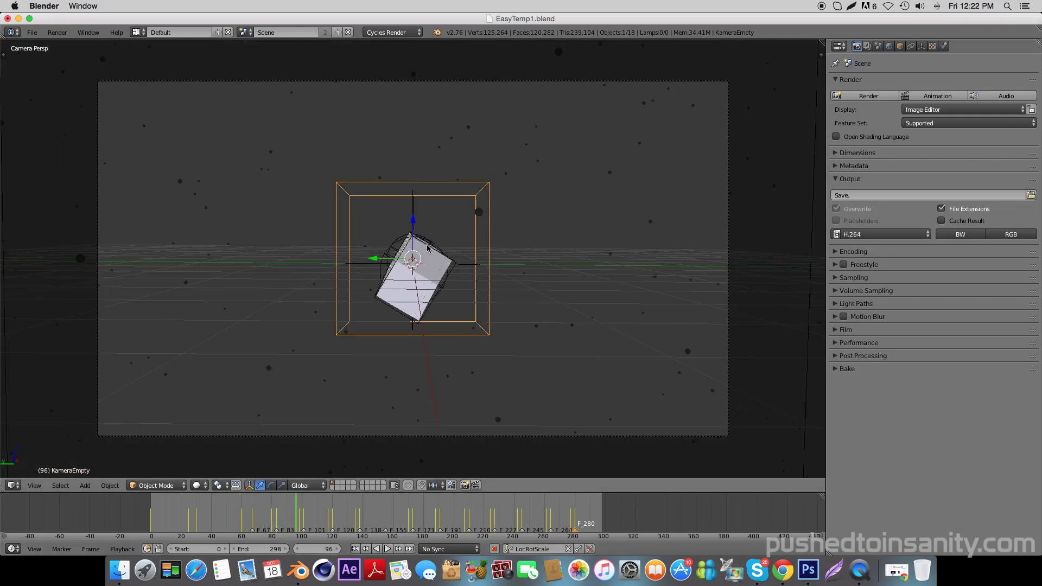
mouse_move(280, 492)
left_mouse_down()
mouse_move(237, 499)
mouse_move(543, 505)
left_mouse_up()
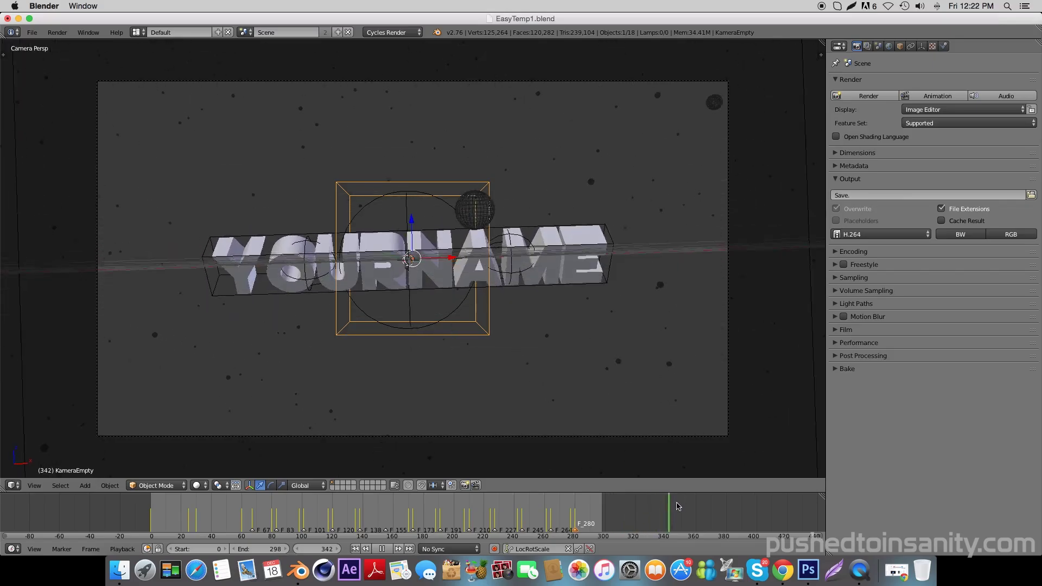
mouse_move(662, 507)
left_mouse_down()
mouse_move(205, 506)
mouse_move(349, 506)
left_mouse_up()
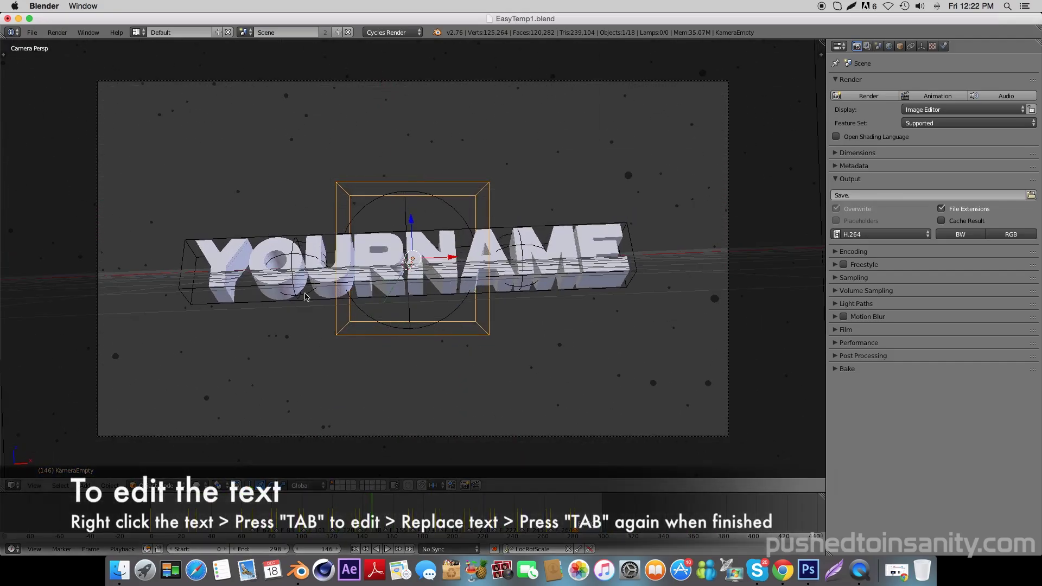
Step: Replace the YOUR text layer's word with PUSHED
right_click(531, 256)
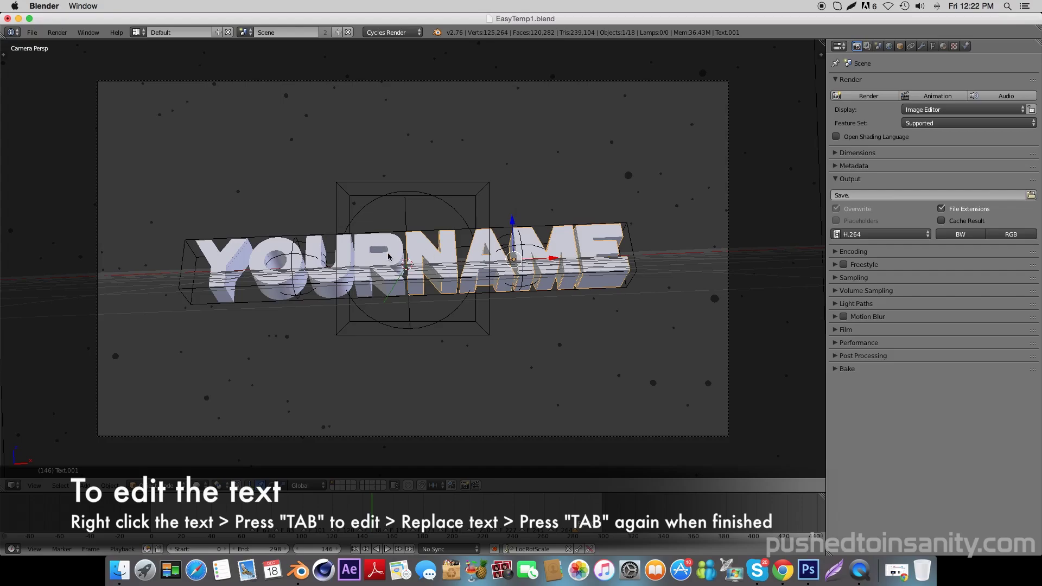
right_click(388, 257)
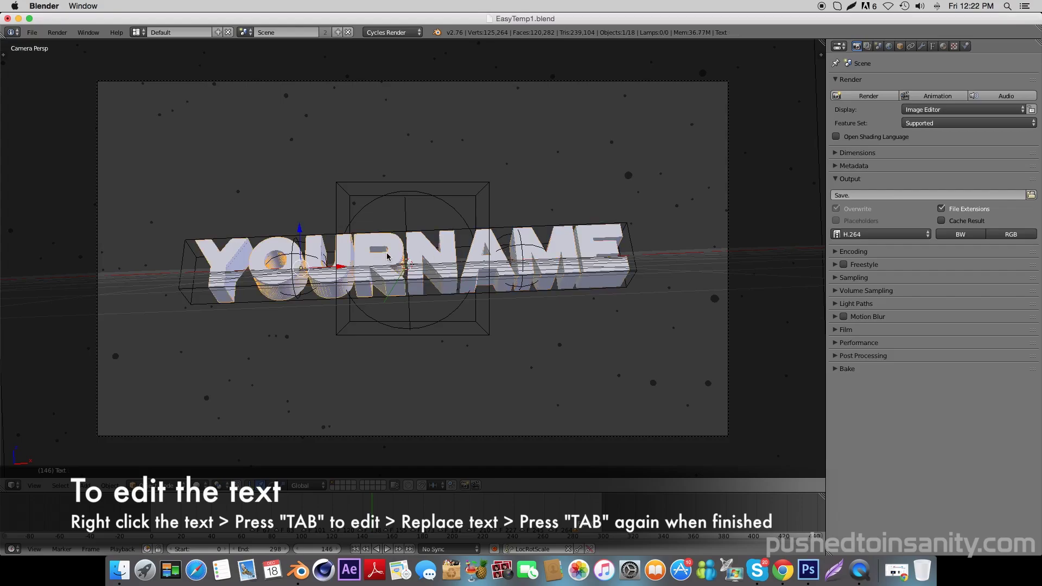
key("Tab")
key("BackSpace")
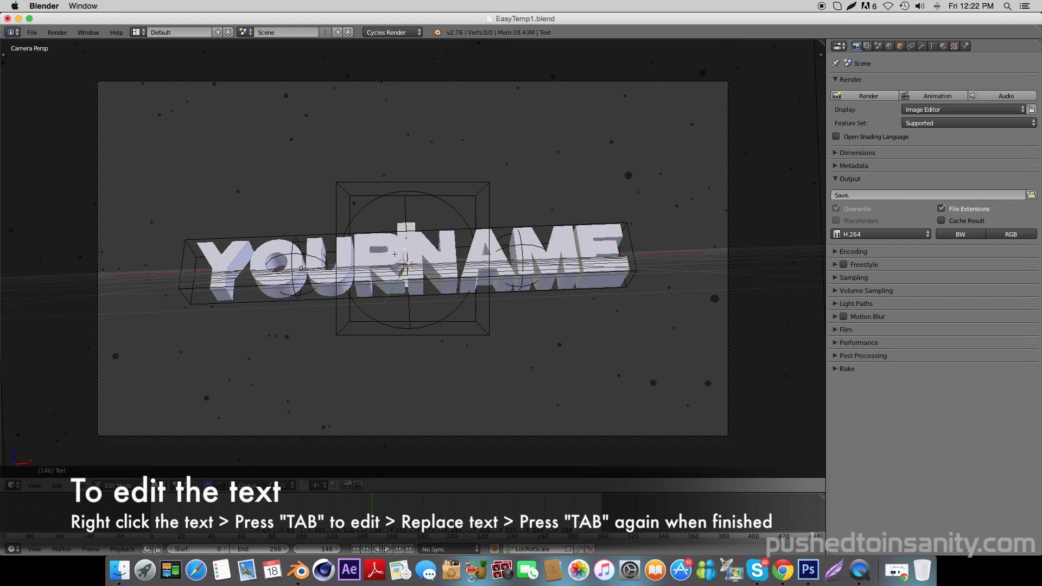
key("BackSpace")
key("BackSpace")
key("BackSpace")
type("PUSHED")
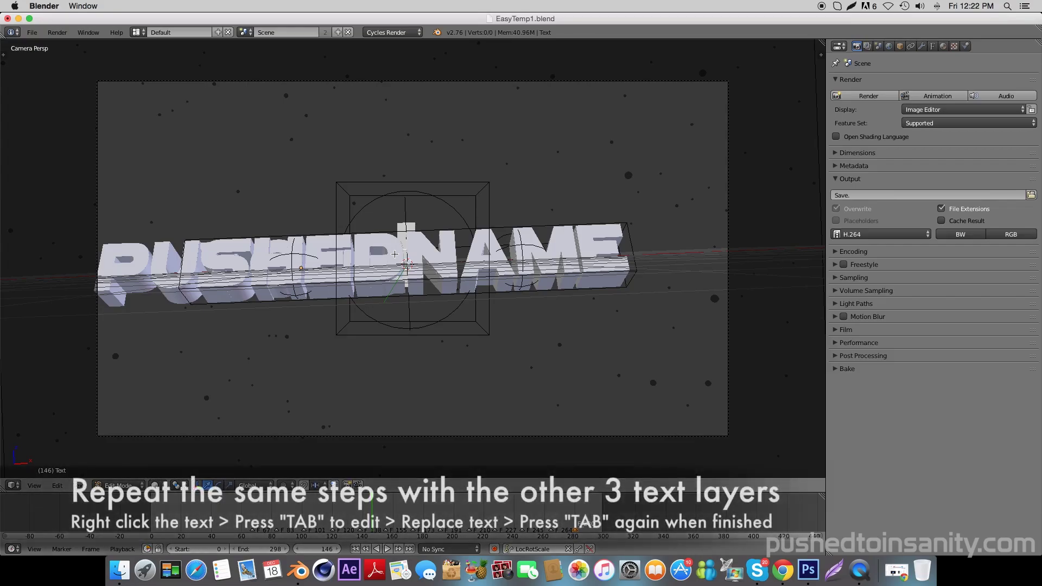
key("BackSpace")
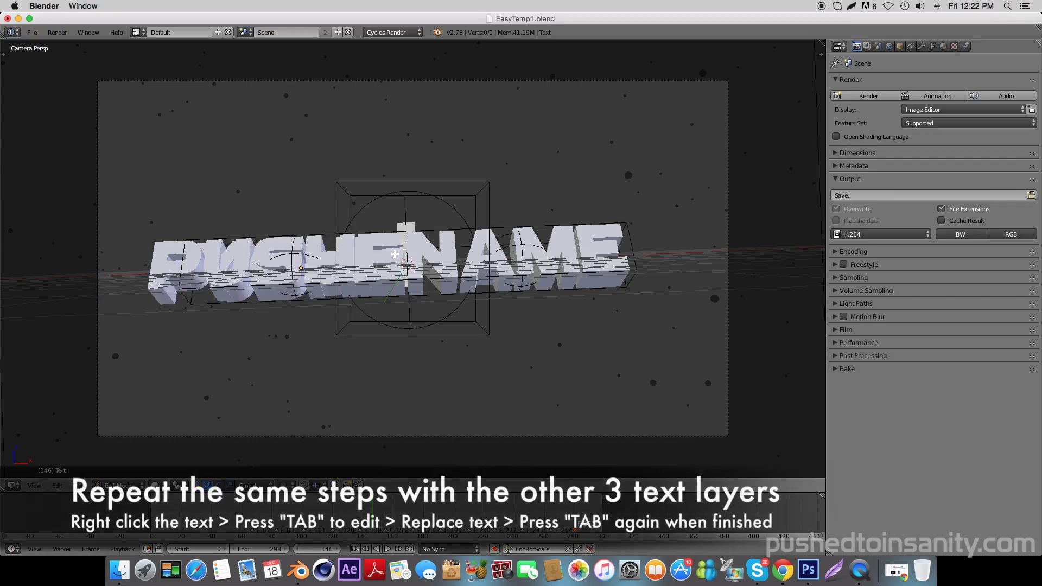
type("D")
key("Tab")
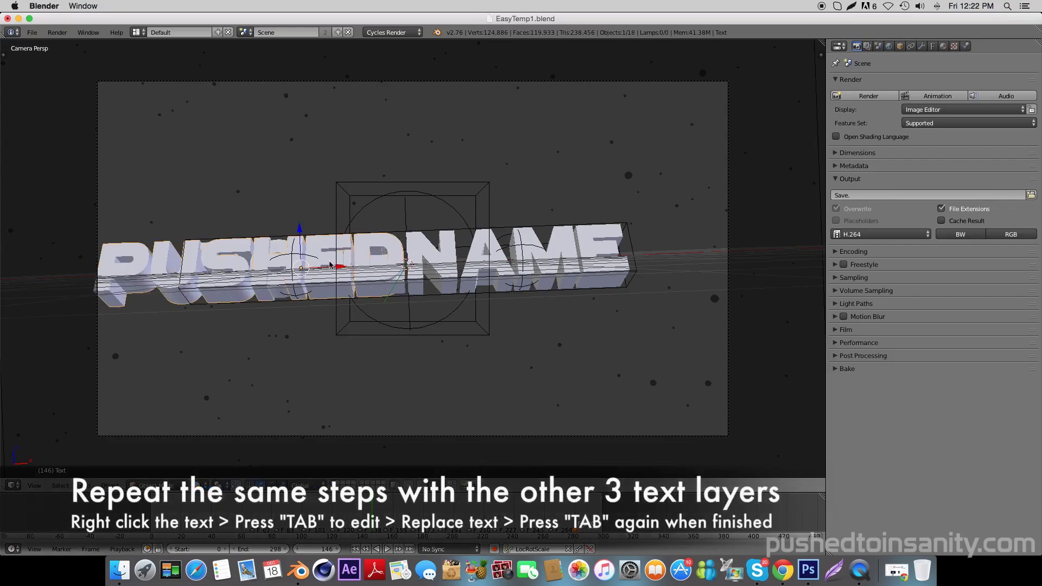
Step: Retype the NAME text layer as INSANITY
right_click(285, 250)
key("Tab")
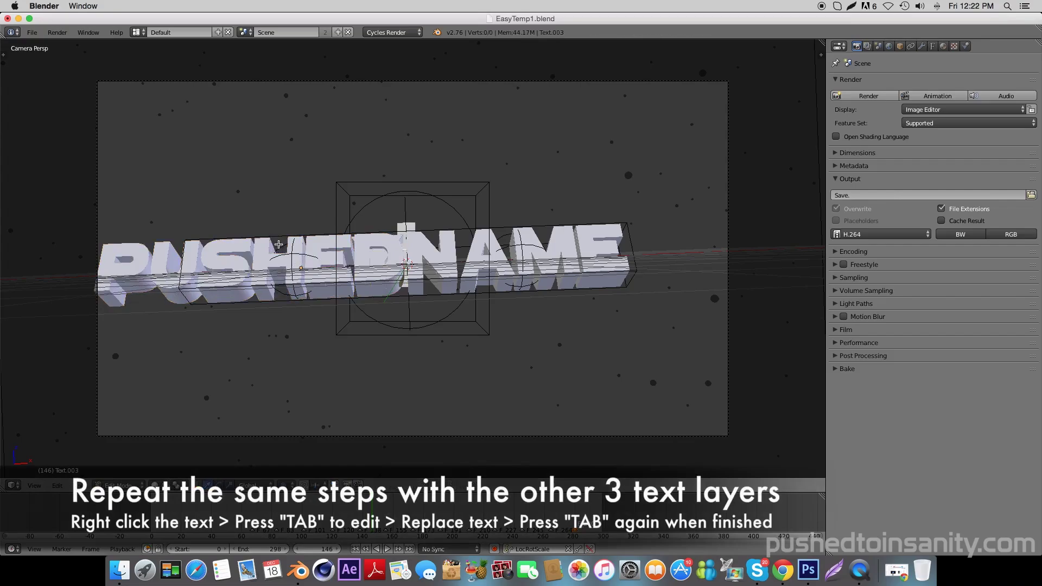
key("Tab")
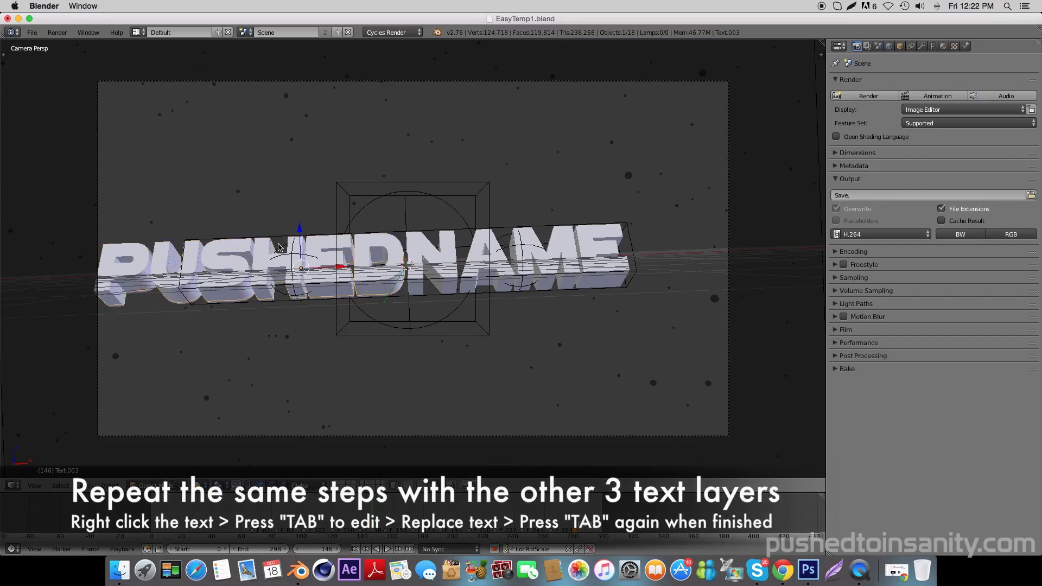
right_click(427, 252)
key("Tab")
key("BackSpace")
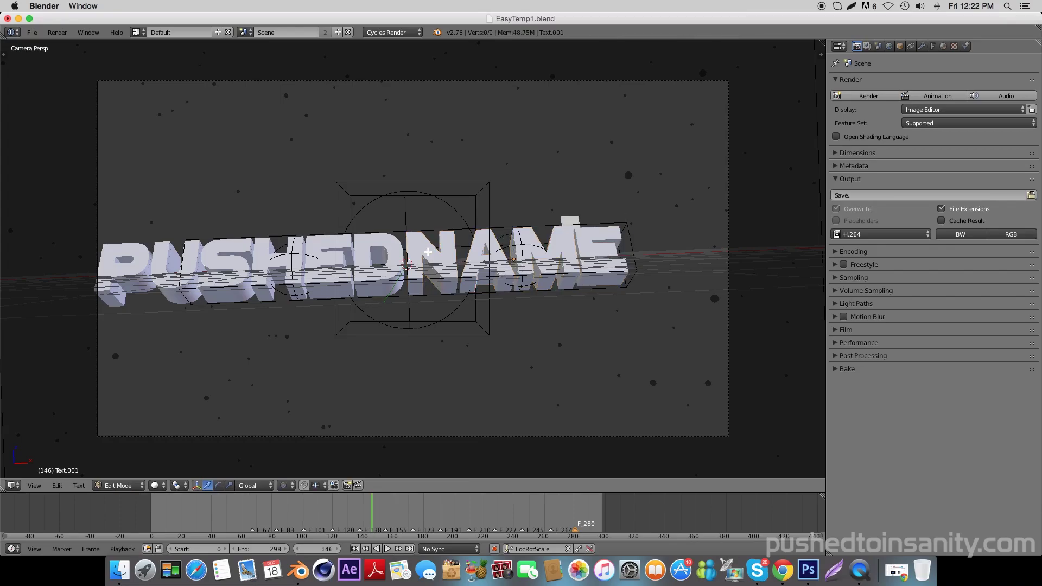
key("BackSpace")
key("BackSpace")
key("BackSpace")
type("INSANITY")
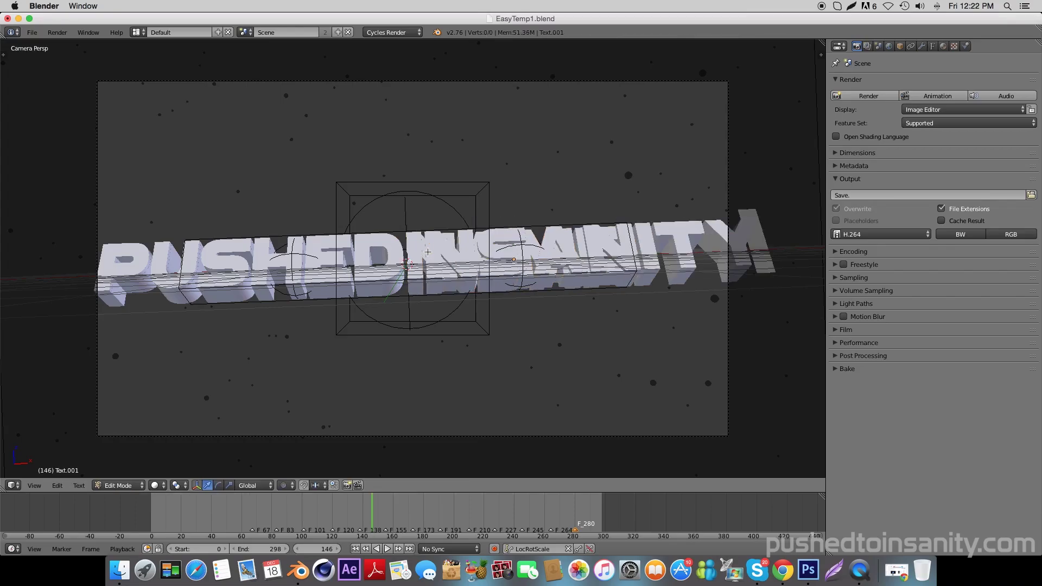
key("Tab")
Step: Check the remaining NAME text layer now reads INSANITY
right_click(453, 237)
key("Tab")
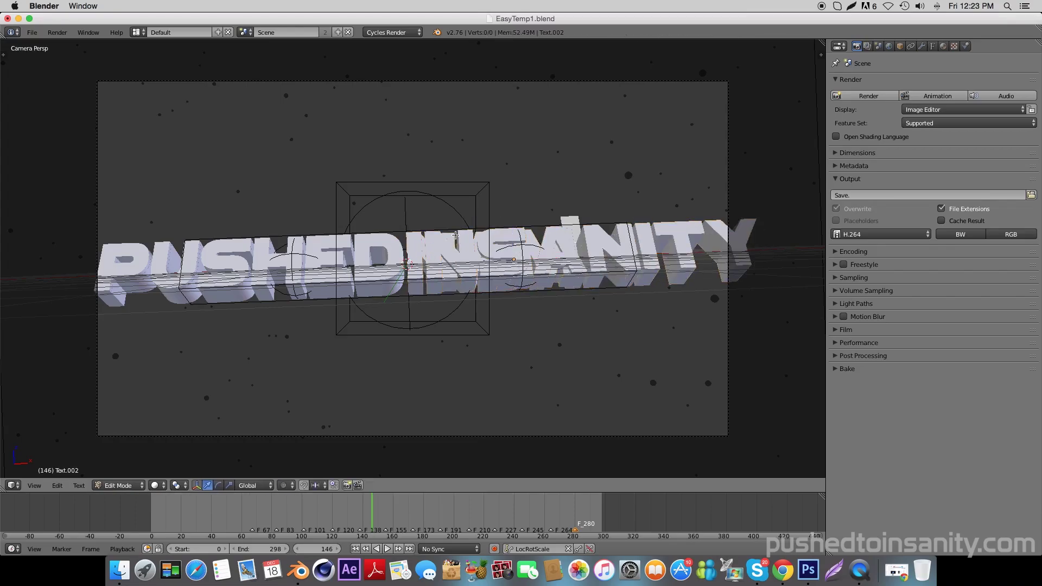
key("Left")
key("Left")
key("Left")
key("Right")
key("Right")
key("Right")
key("Right")
key("Right")
key("Right")
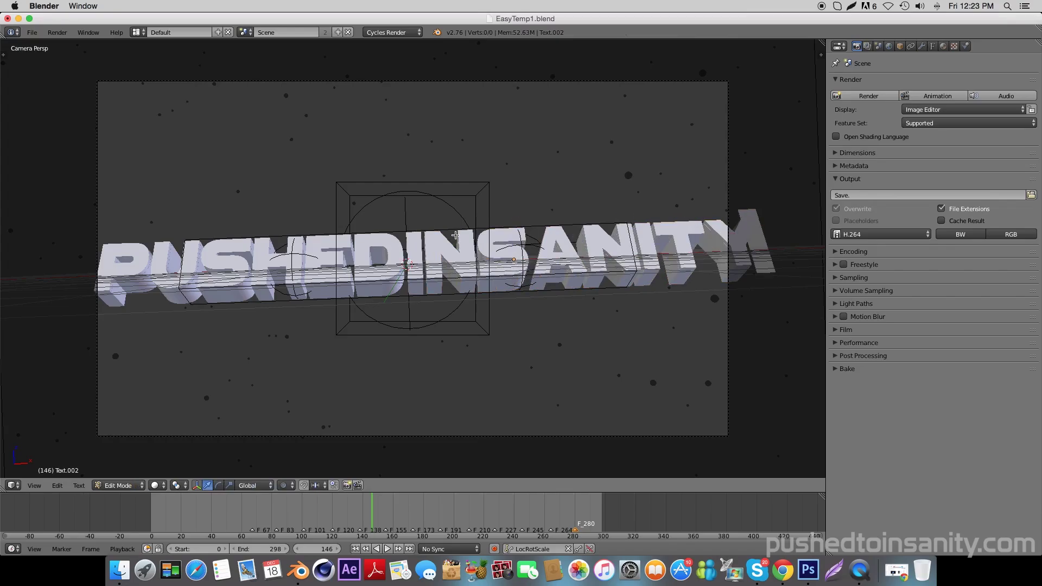
key("Tab")
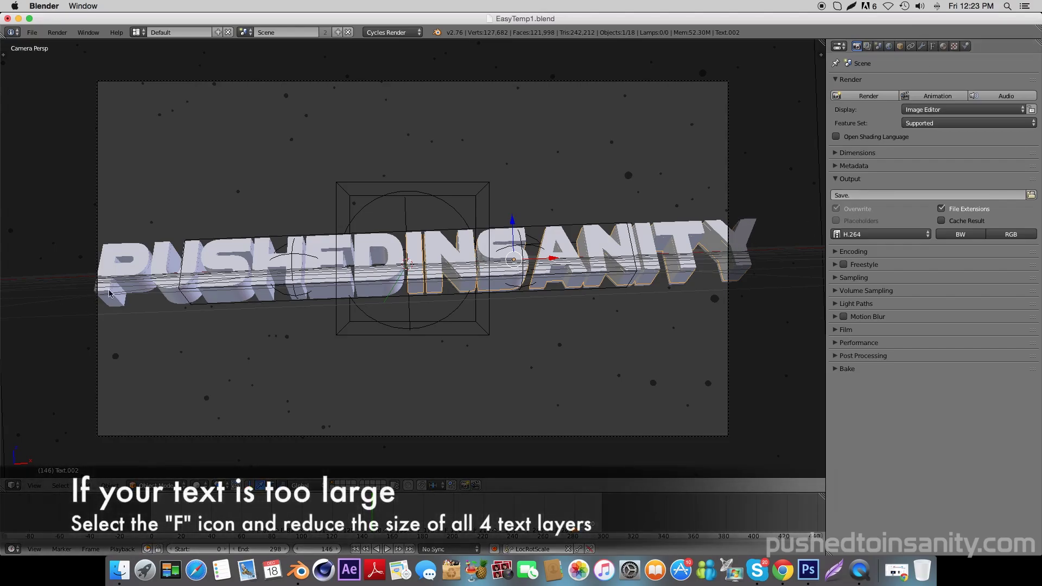
Step: Shrink the first text layer and Text.001 to font size 0.9
left_click(932, 47)
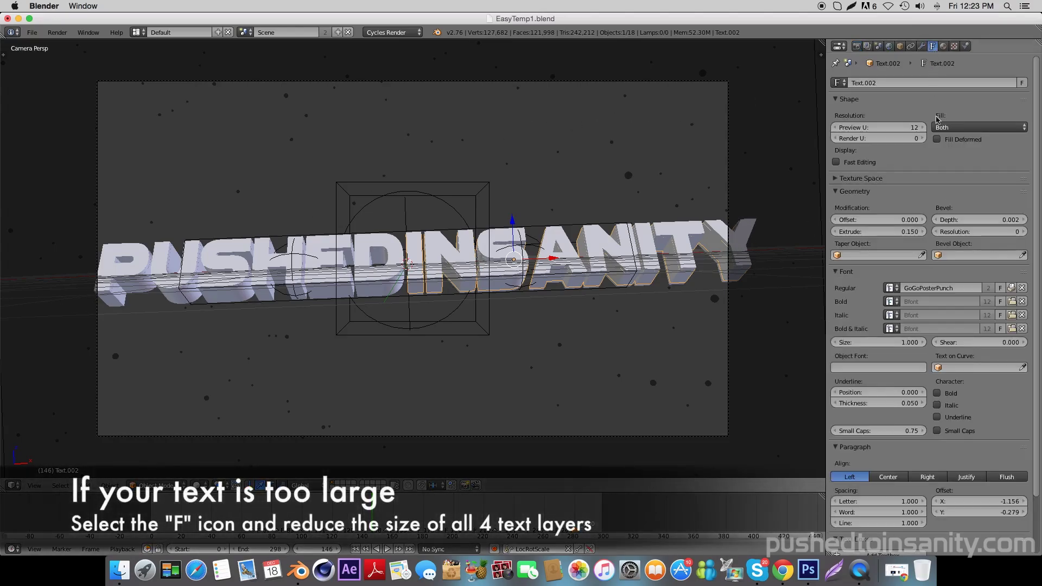
left_click(912, 342)
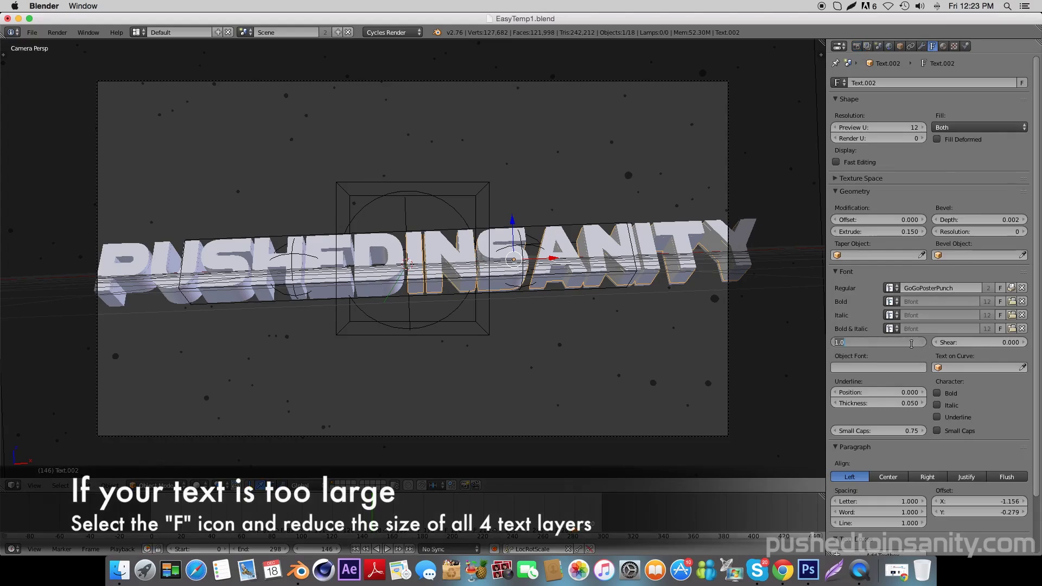
type("0.9")
key("Tab")
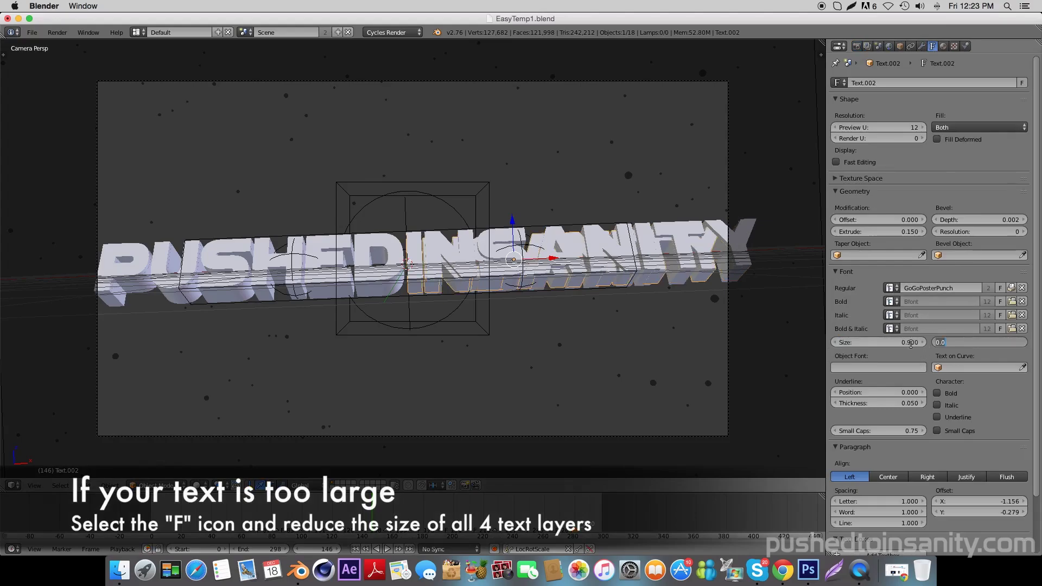
right_click(726, 237)
right_click(721, 235)
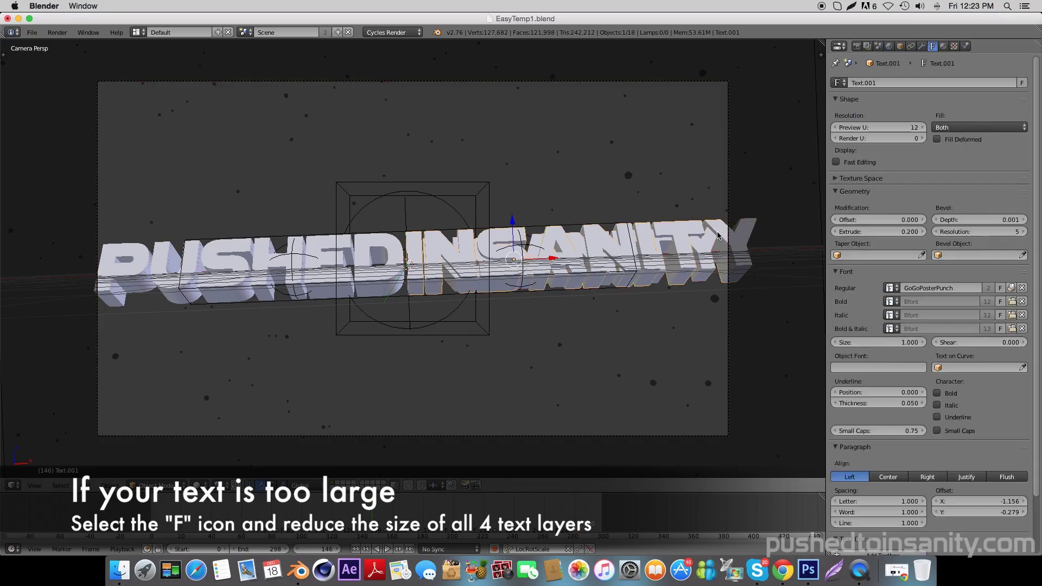
left_click(879, 342)
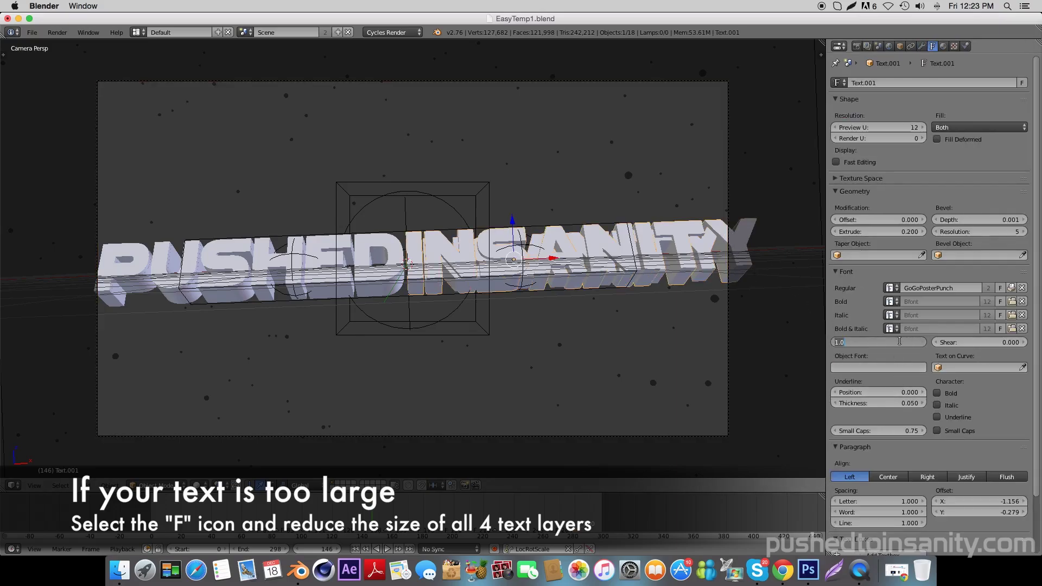
type("0.9")
key("Return")
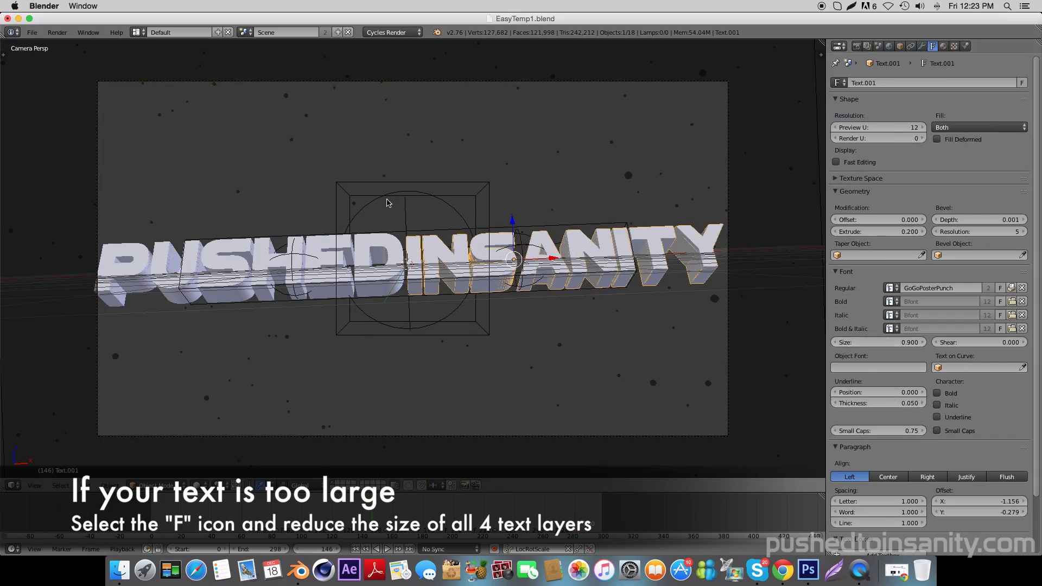
Step: Set font size 0.9 on the Text and Text.003 layers
right_click(384, 241)
left_click(911, 343)
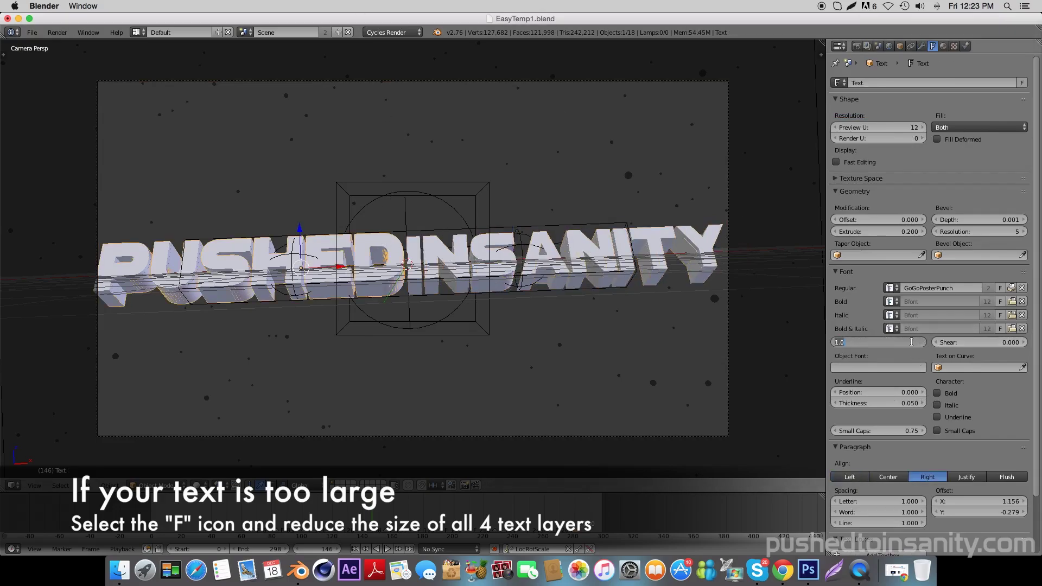
type(".9")
key("Return")
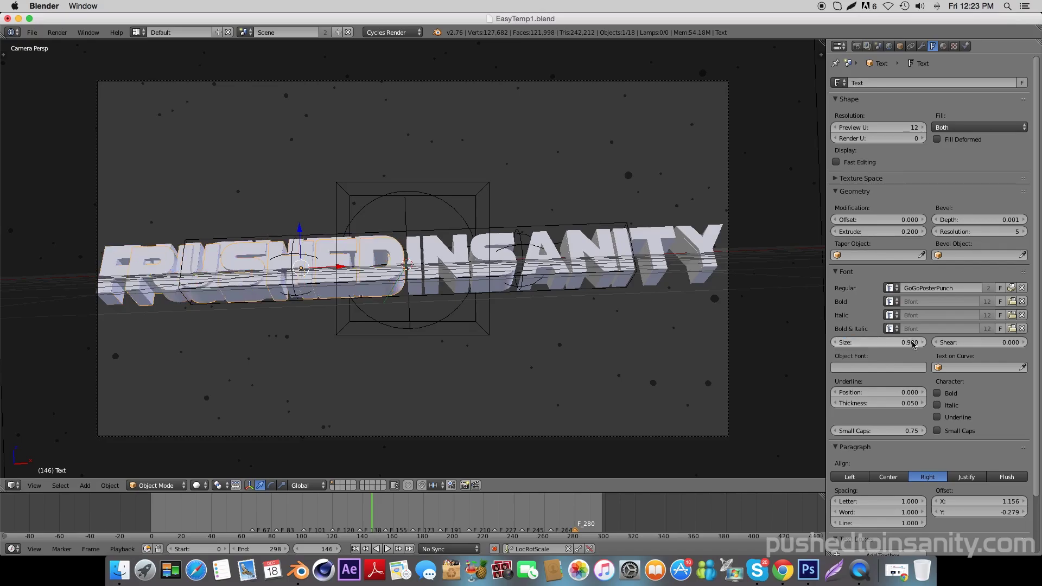
right_click(358, 263)
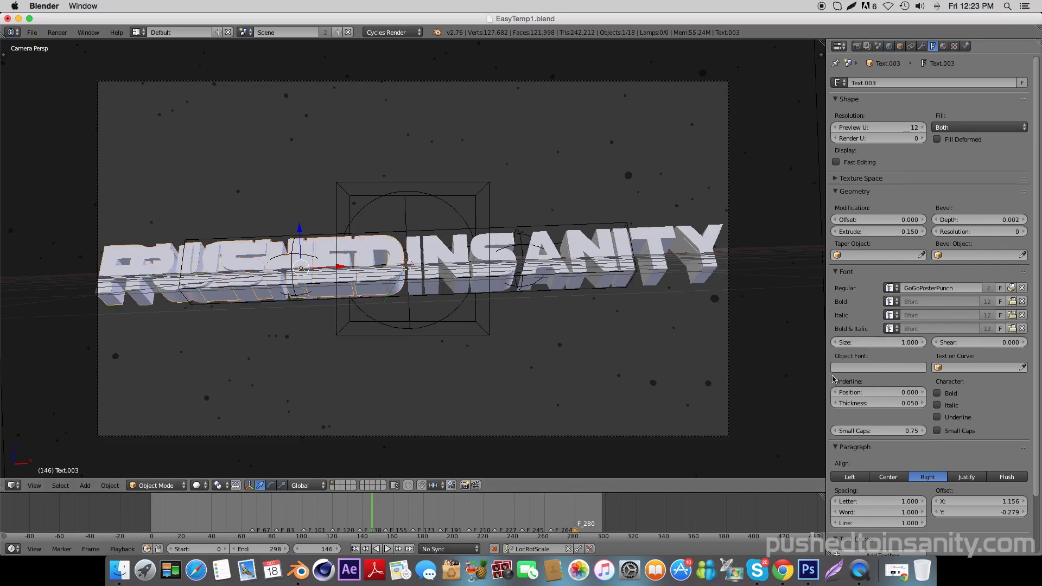
left_click(906, 342)
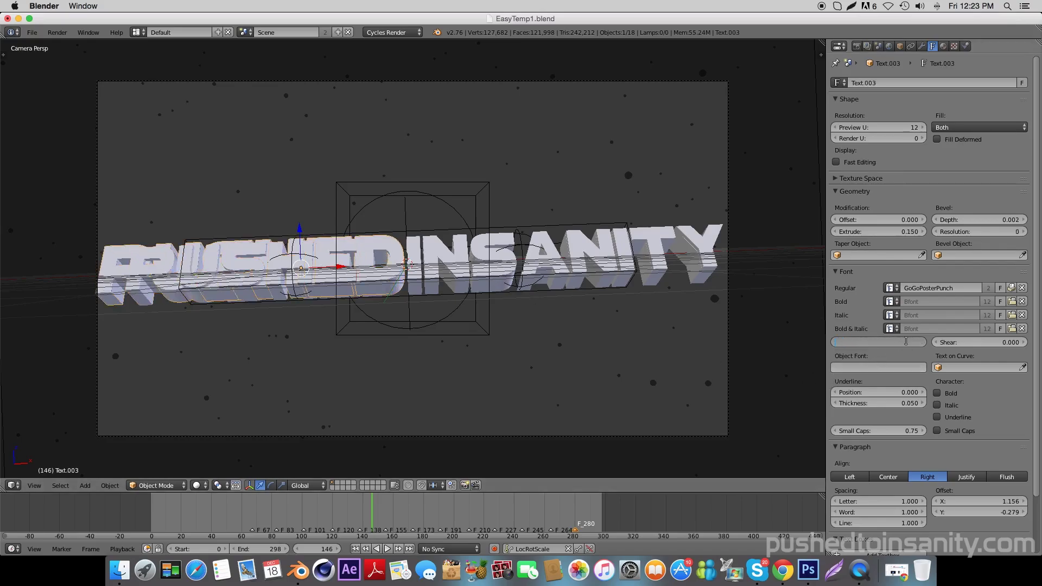
type("09")
key("Return")
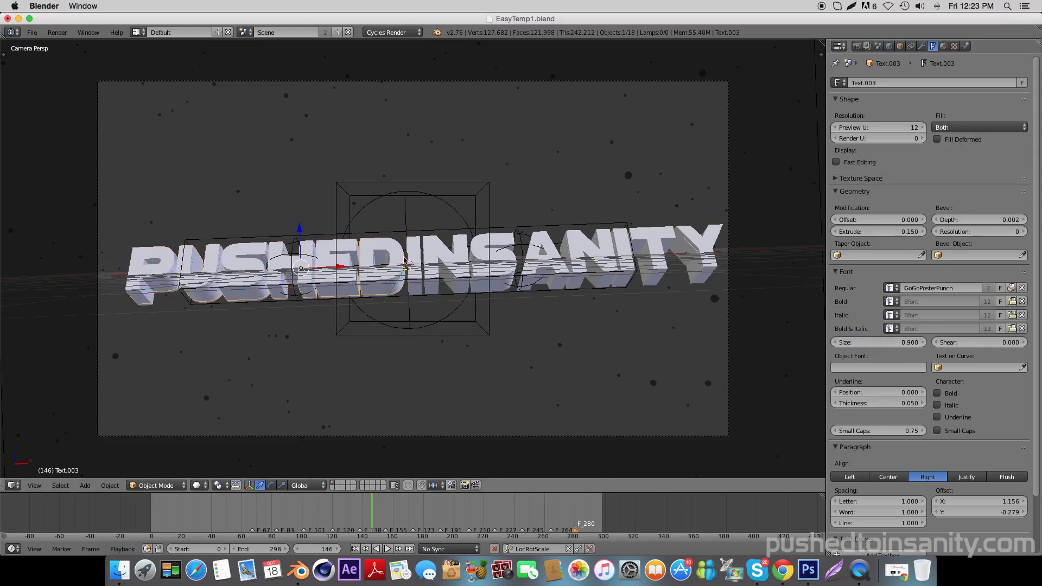
Step: Rewind and preview the animation with the resized title, then show render properties
mouse_move(217, 512)
left_mouse_down()
mouse_move(121, 512)
mouse_move(590, 529)
left_mouse_up()
key("alt+a")
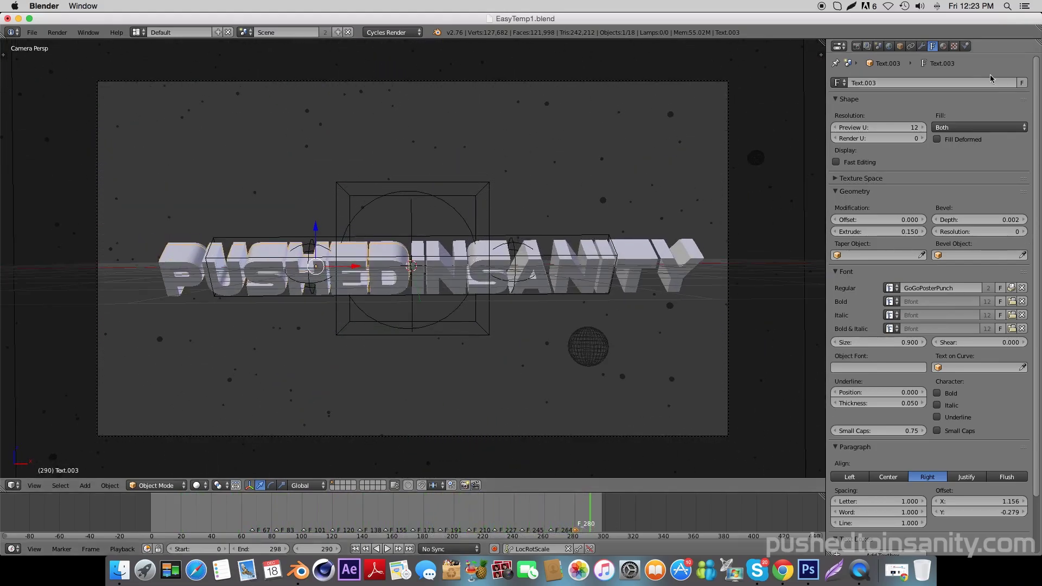
left_click(867, 46)
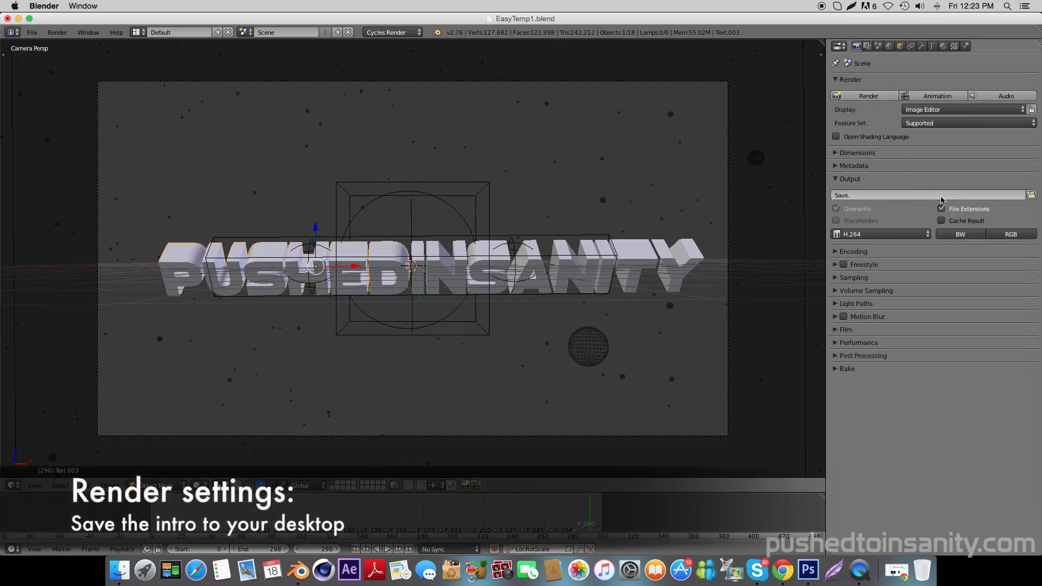
Step: Set the render output path to the Desktop with file name '3d intro'
left_click(1031, 194)
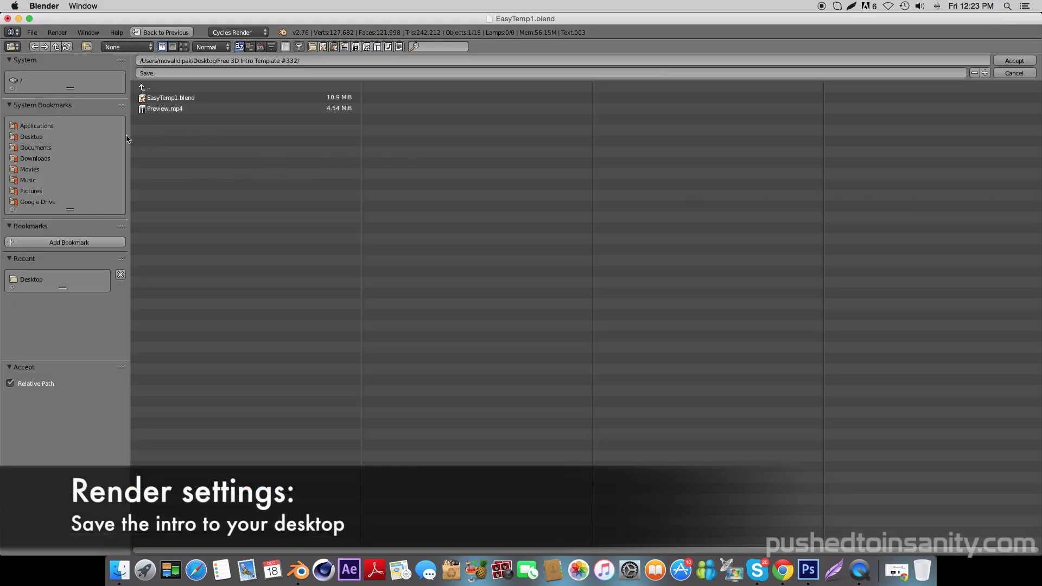
left_click(35, 138)
left_click(226, 74)
type("3d intro")
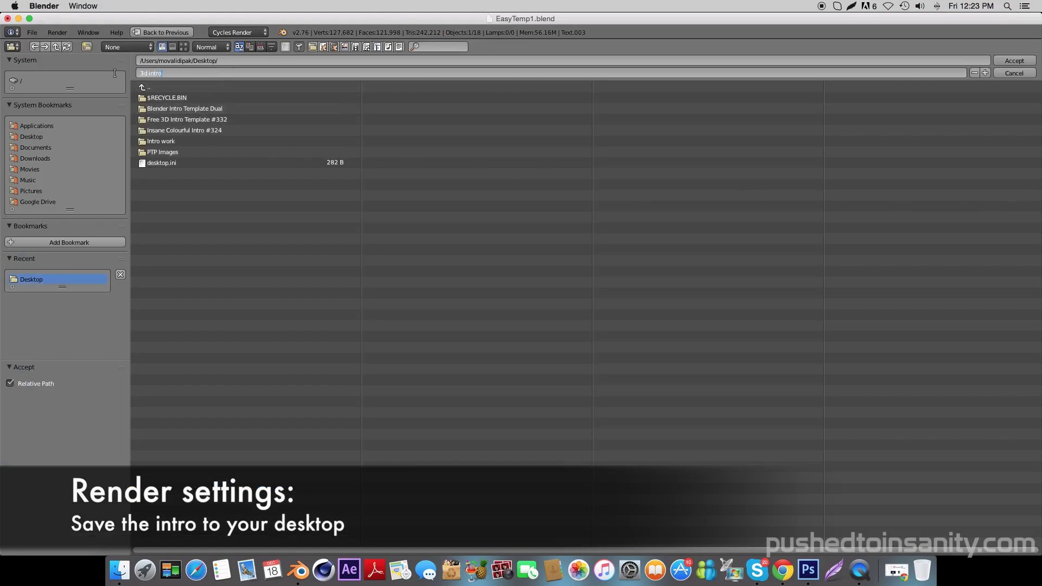
key("Return")
left_click(1014, 61)
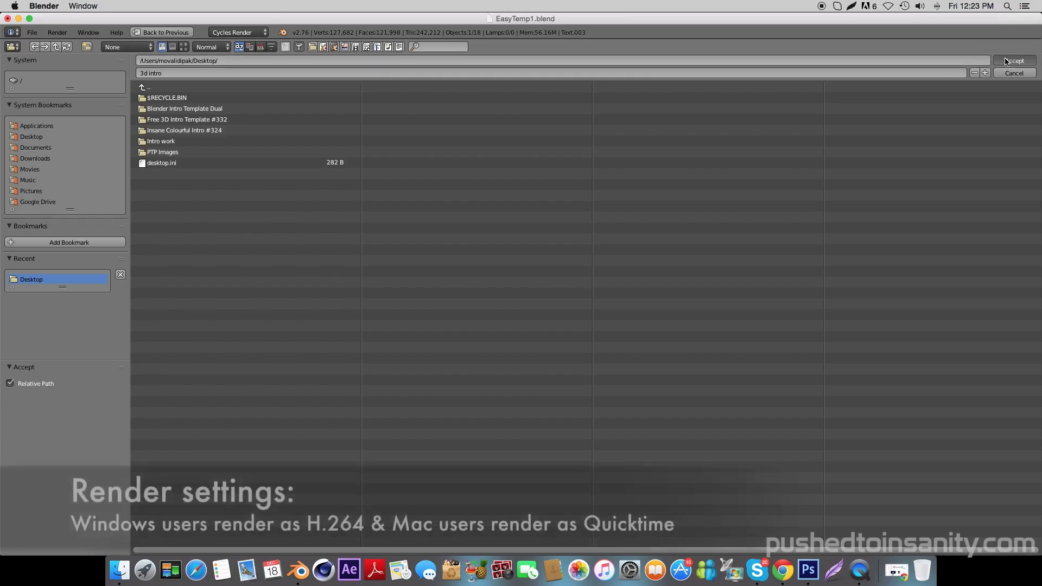
Step: Set the output file format to QuickTime with AAC audio codec
left_click(896, 233)
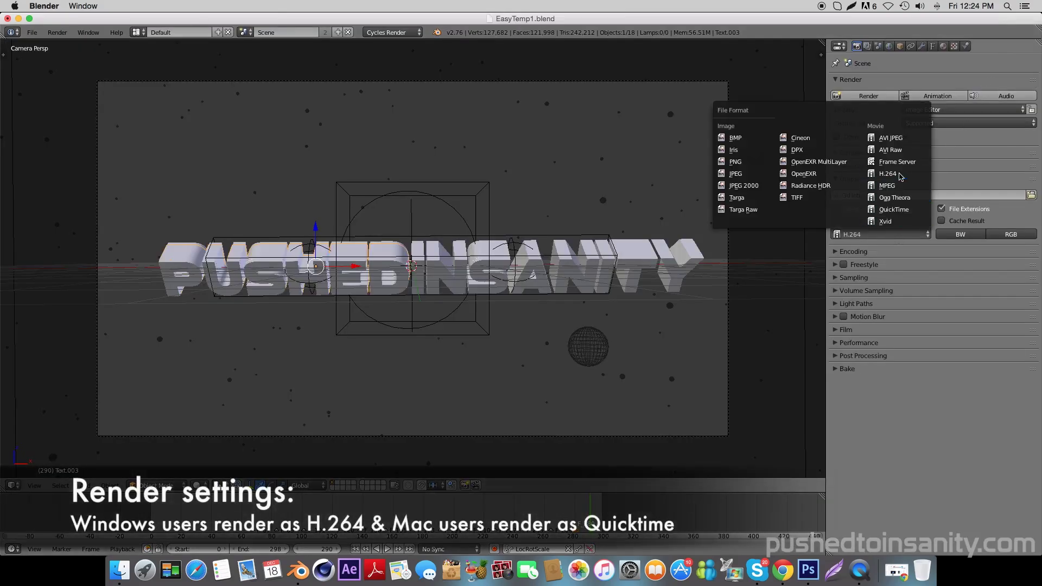
left_click(899, 212)
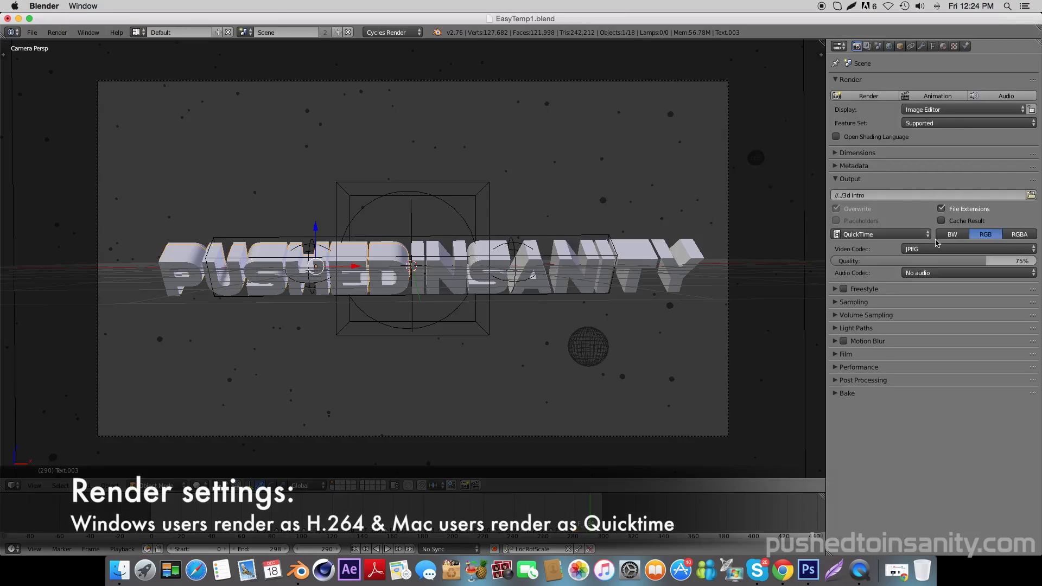
left_click(948, 273)
left_click(948, 231)
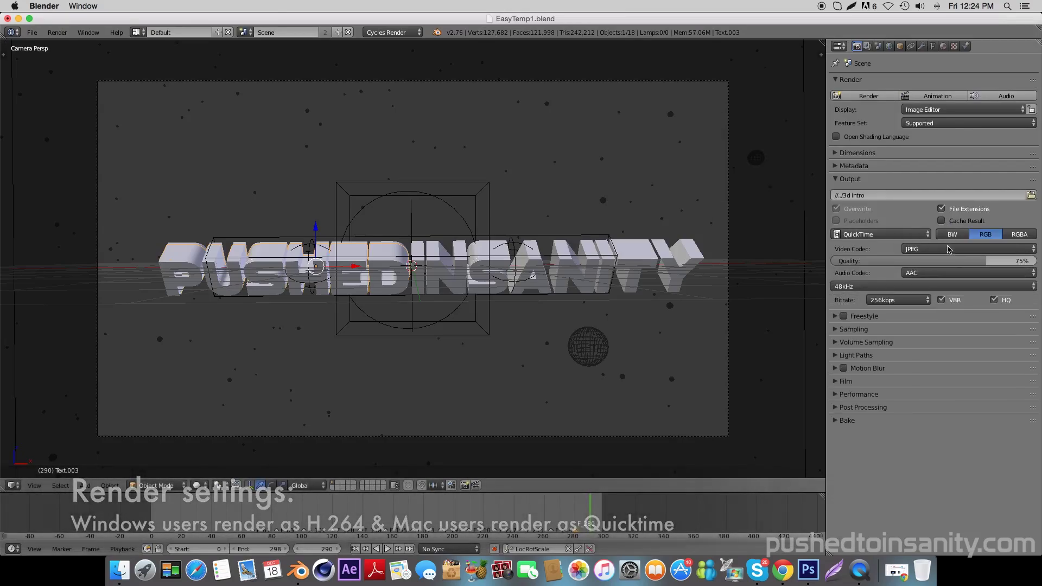
left_click(57, 32)
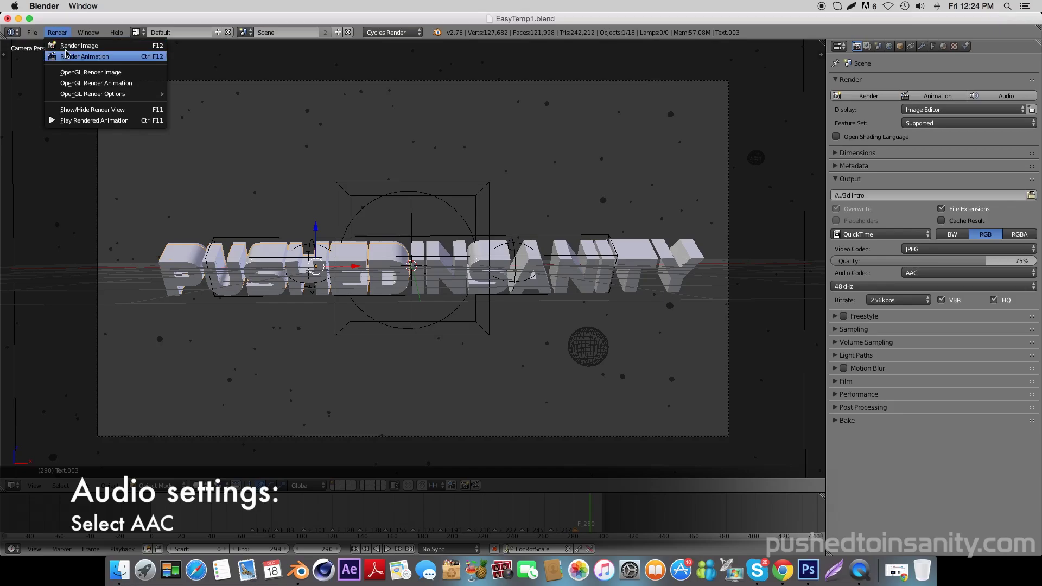
Step: Start rendering the whole intro animation with Render Animation
left_click(69, 55)
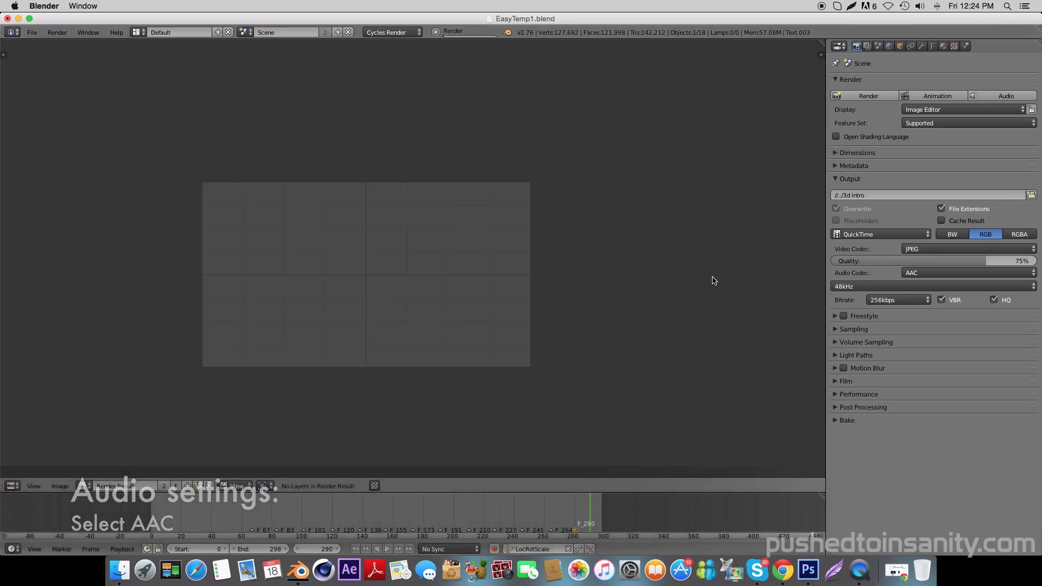